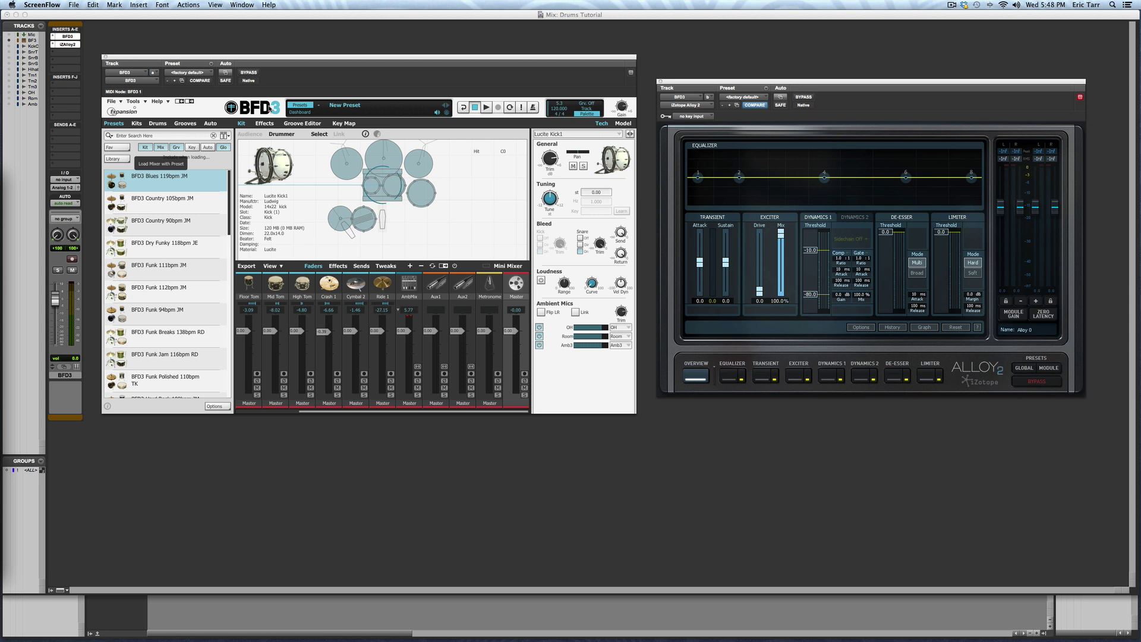
Step: Remove iZotope Alloy 2 from the BFD3 track's inserts, close its empty window and centre the BFD3 window
{"action": "left_click", "coordinate": [53, 47]}
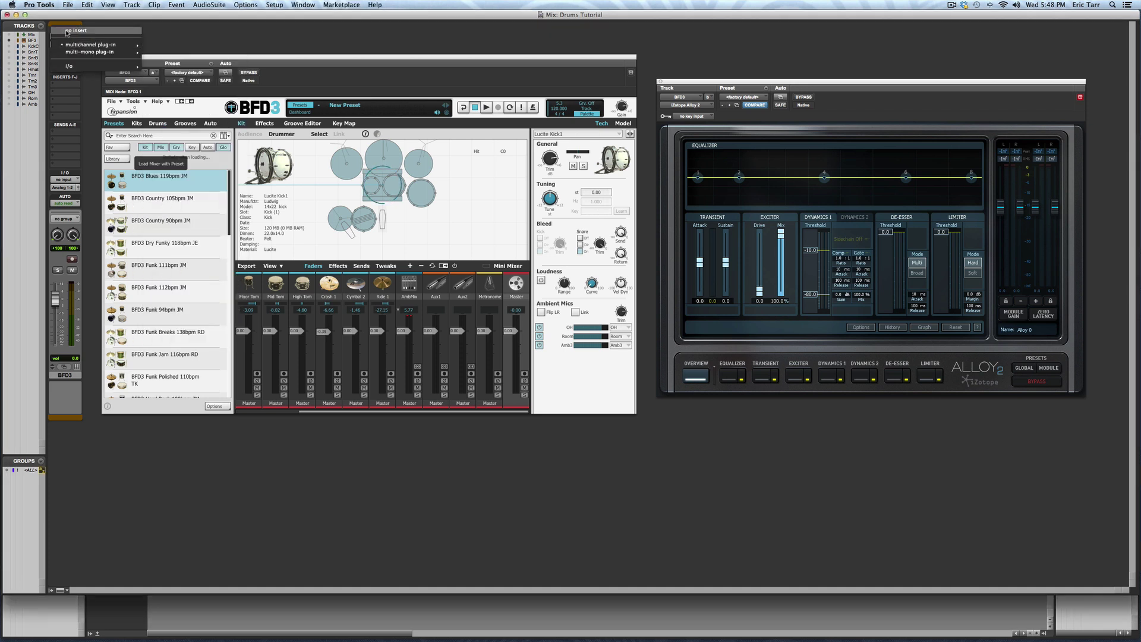
{"action": "left_click", "coordinate": [67, 31]}
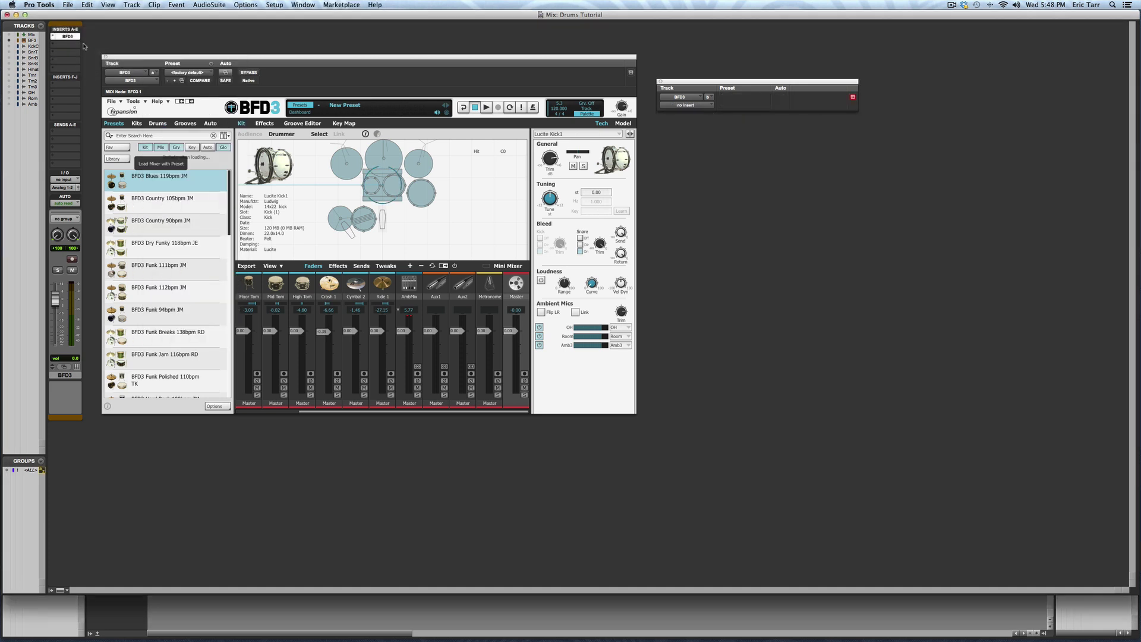
{"action": "left_click", "coordinate": [658, 81]}
{"action": "left_click_drag", "start_coordinate": [532, 60], "coordinate": [736, 193]}
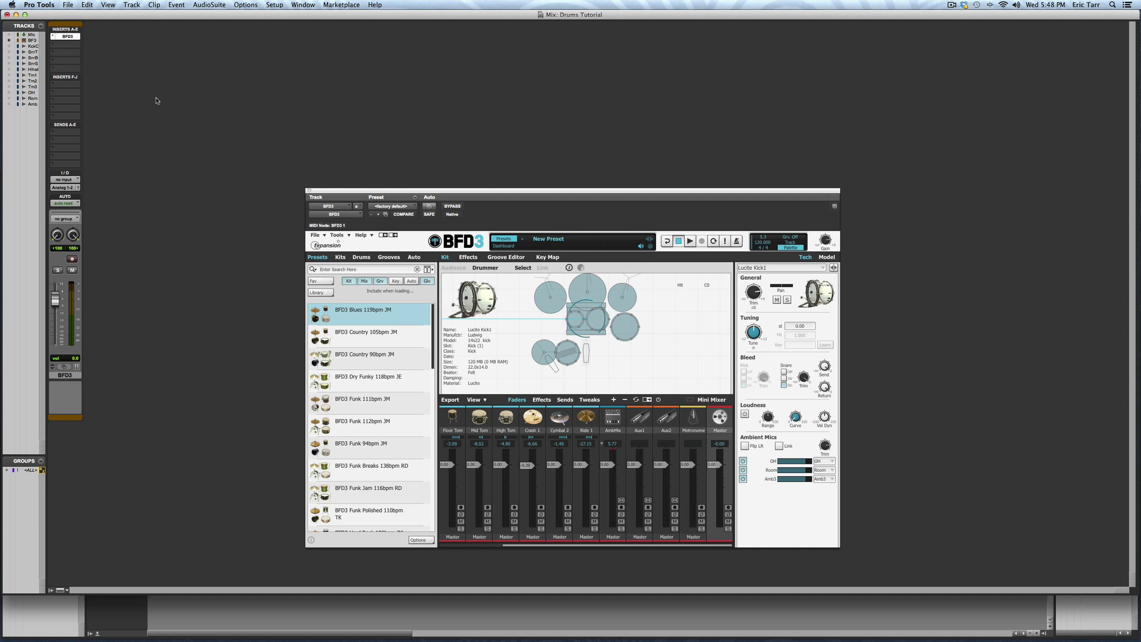
Step: Show the Edit window and scroll BFD3's Mini Mixer to reveal Kick, Snare and Hihat
{"action": "key", "text": "super+equal"}
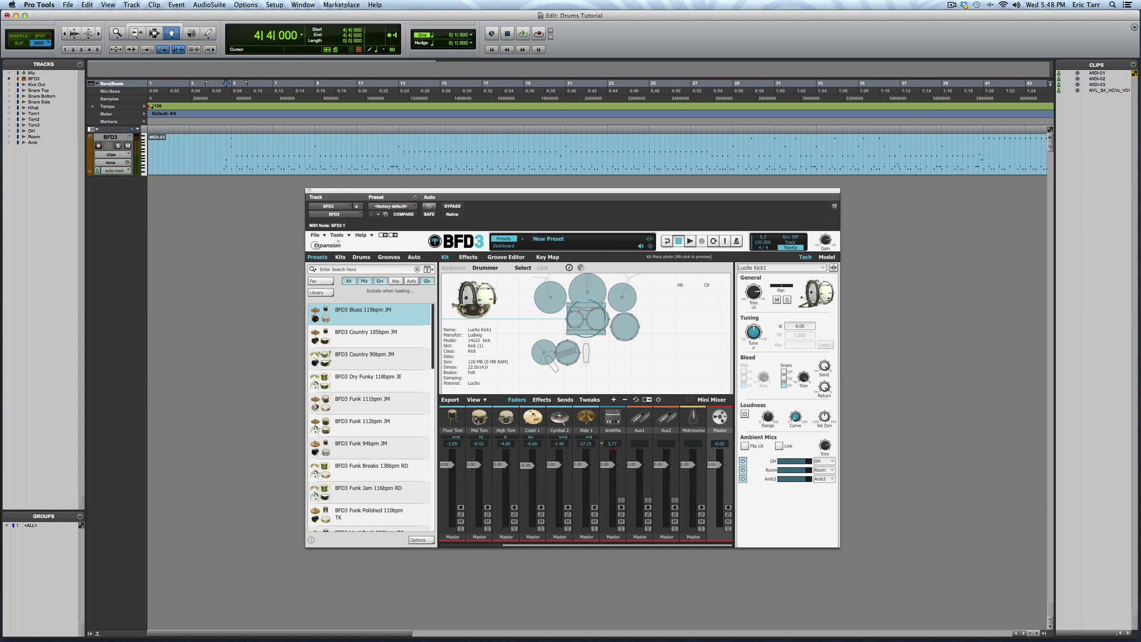
{"action": "scroll", "coordinate": [535, 416], "scroll_direction": "left", "scroll_amount": 3}
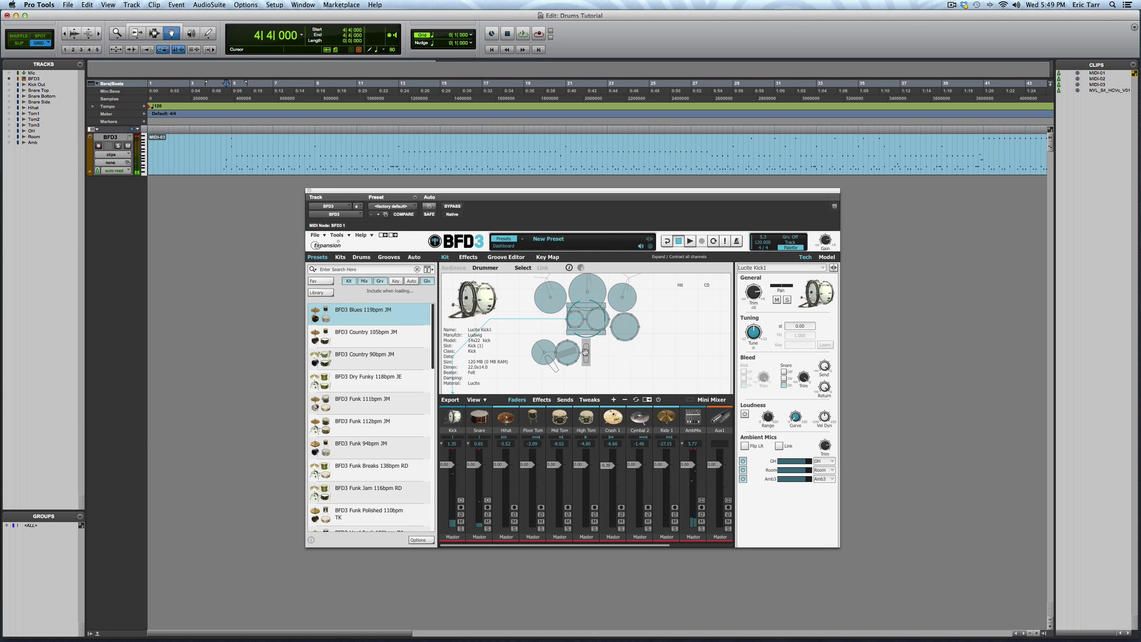
Step: View details for the snare, hi-hat, floor tom, Crash 1, Cymbal 2 and Ride in BFD3's kit
{"action": "left_click", "coordinate": [567, 355]}
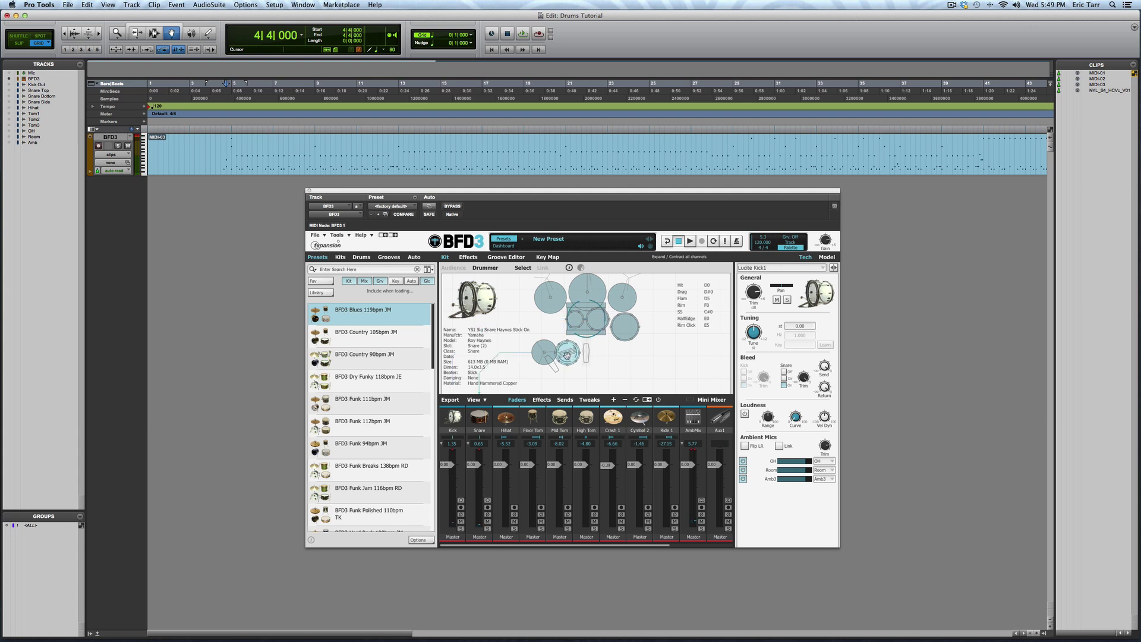
{"action": "left_click", "coordinate": [567, 354]}
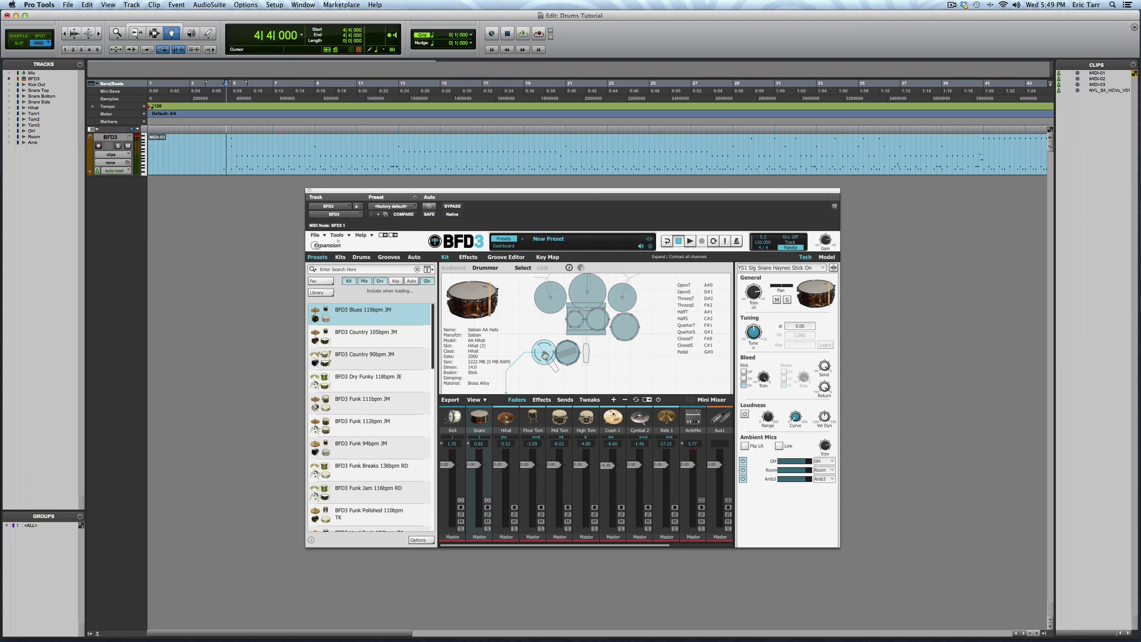
{"action": "left_click", "coordinate": [545, 355]}
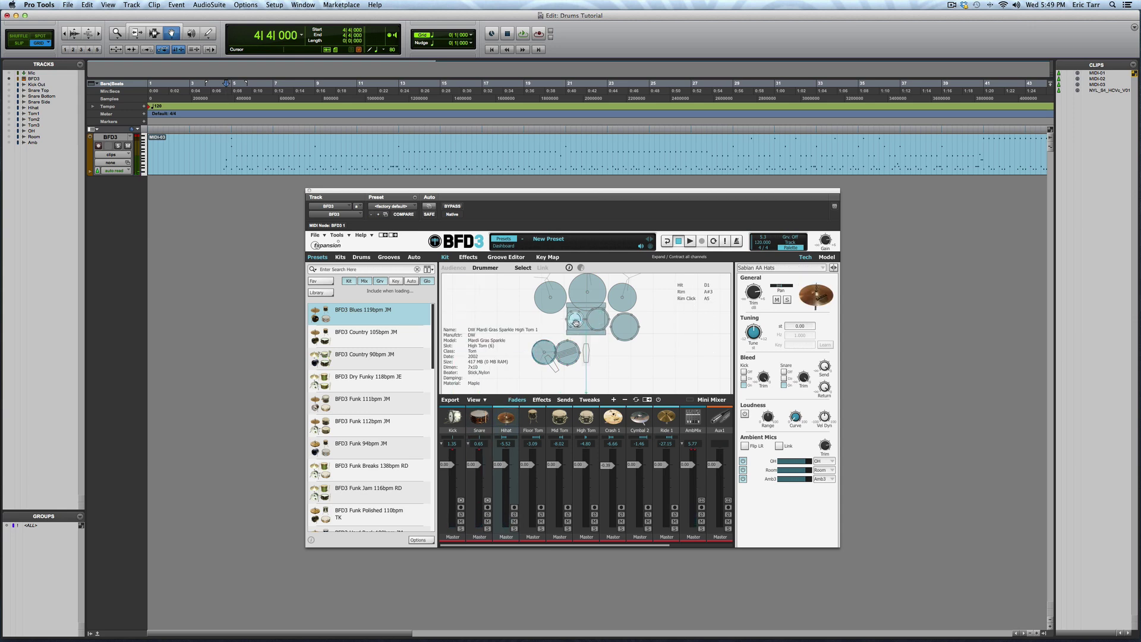
{"action": "left_click", "coordinate": [624, 330]}
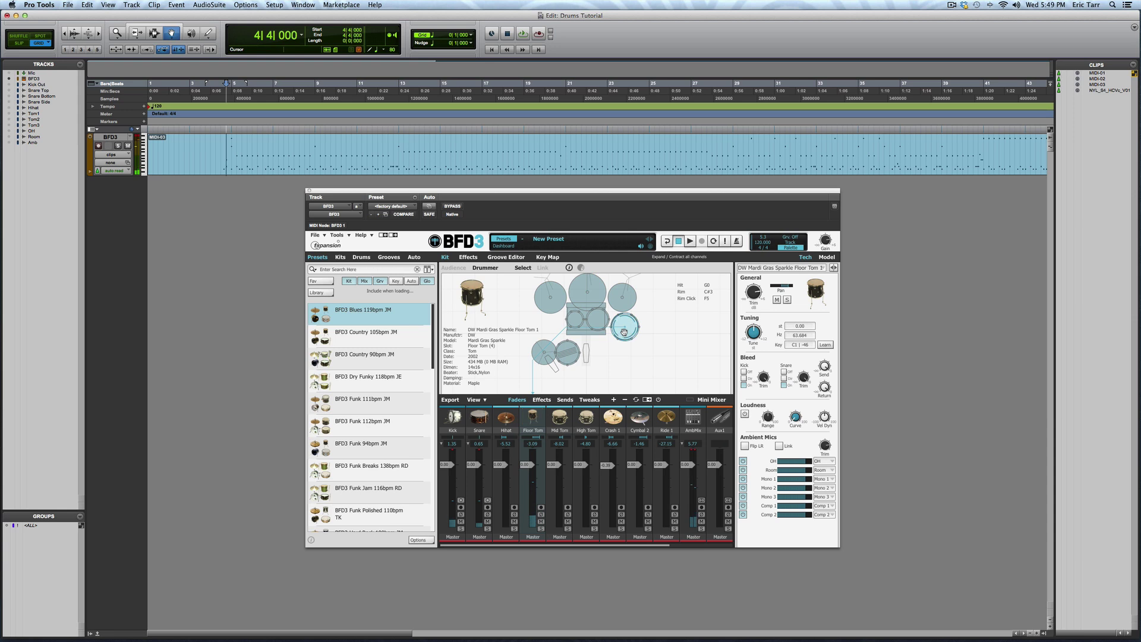
{"action": "left_click", "coordinate": [549, 303]}
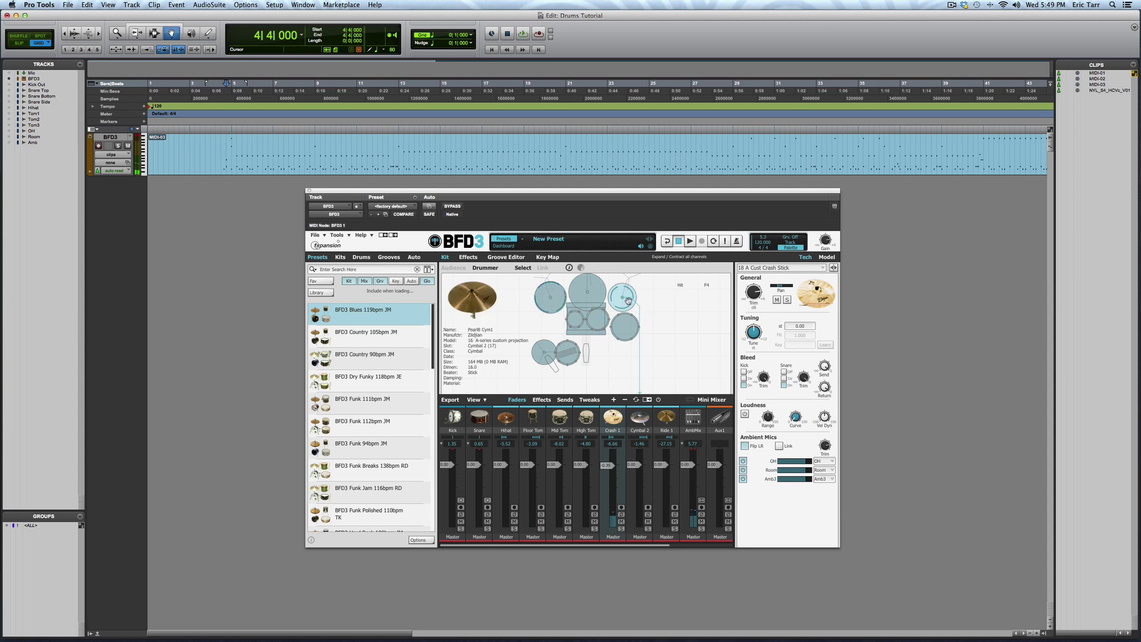
{"action": "left_click", "coordinate": [628, 300]}
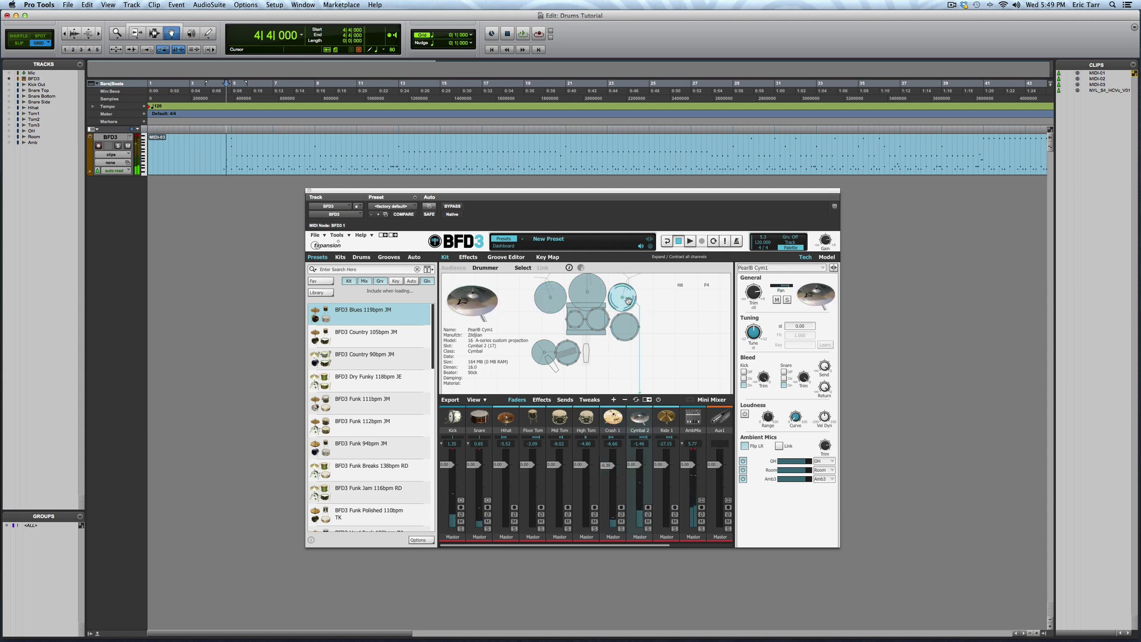
{"action": "left_click", "coordinate": [590, 298]}
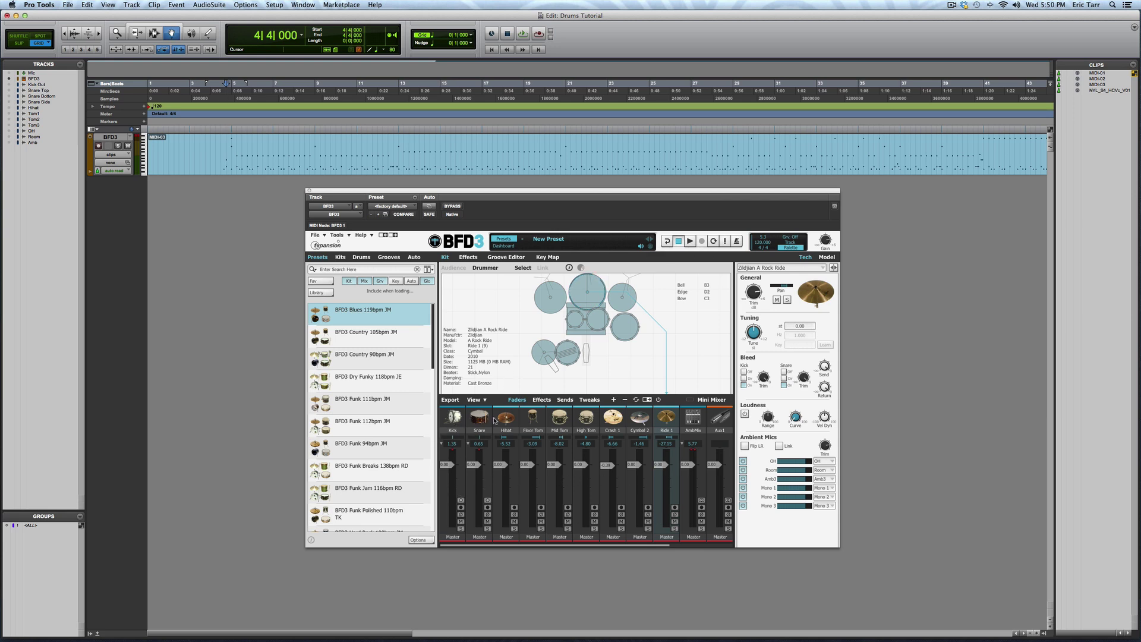
{"action": "scroll", "coordinate": [630, 440], "scroll_direction": "right", "scroll_amount": 3}
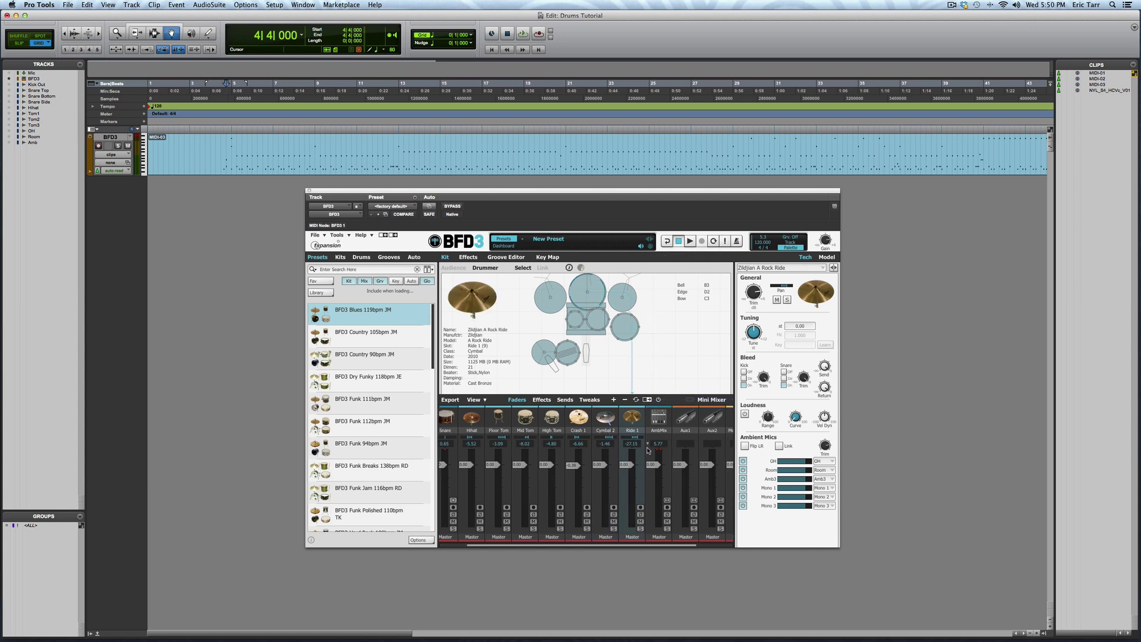
{"action": "scroll", "coordinate": [648, 450], "scroll_direction": "left", "scroll_amount": 3}
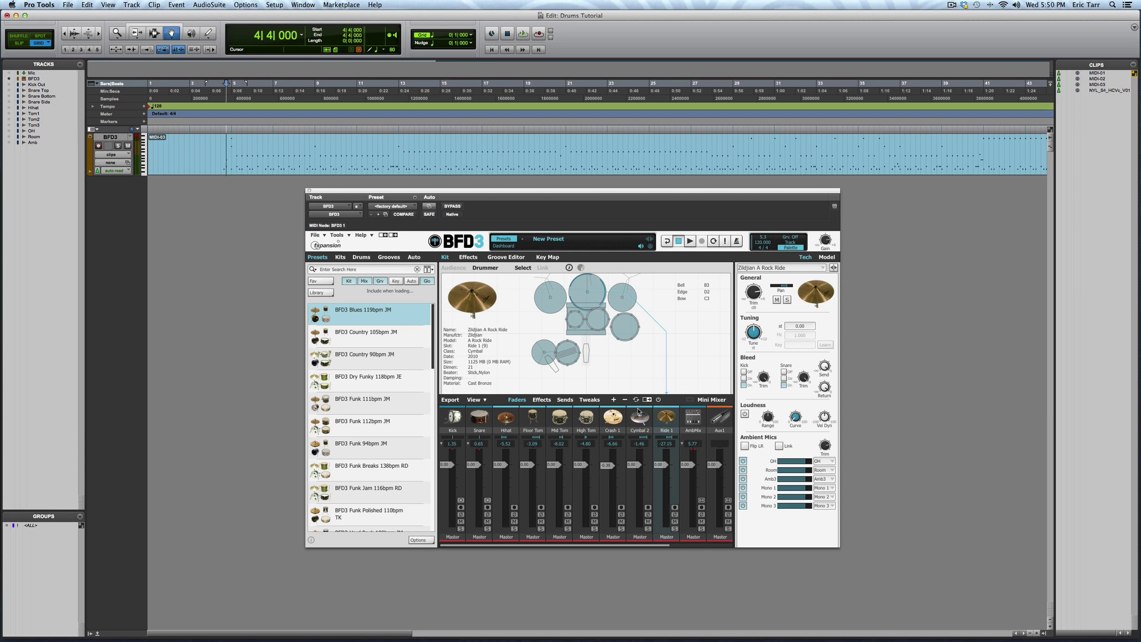
{"action": "left_click", "coordinate": [468, 257]}
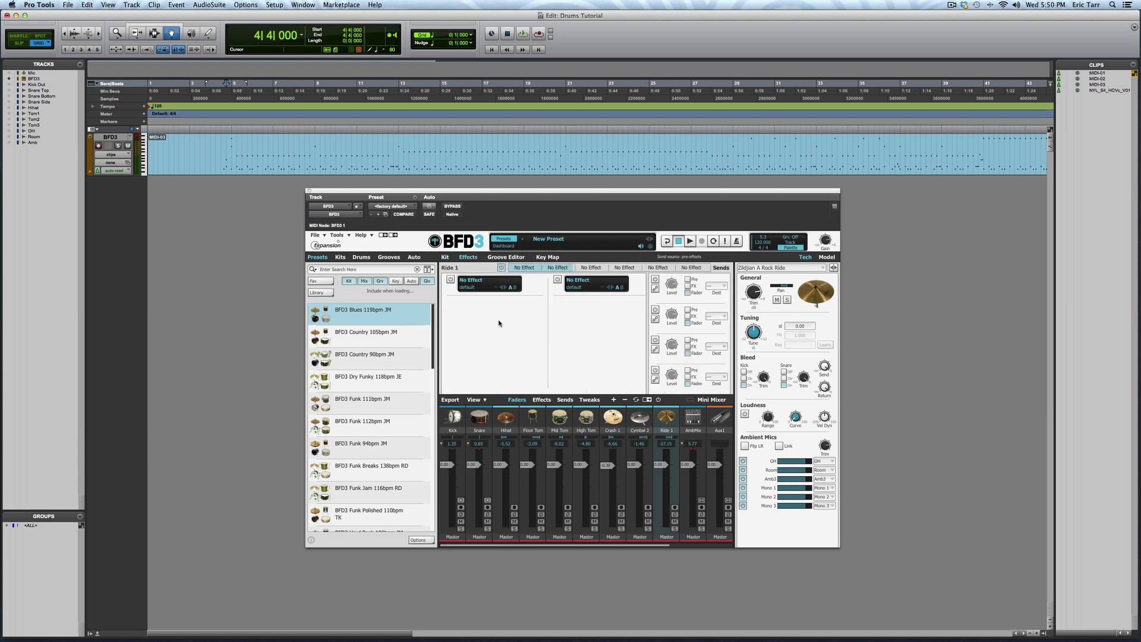
{"action": "left_click", "coordinate": [447, 258]}
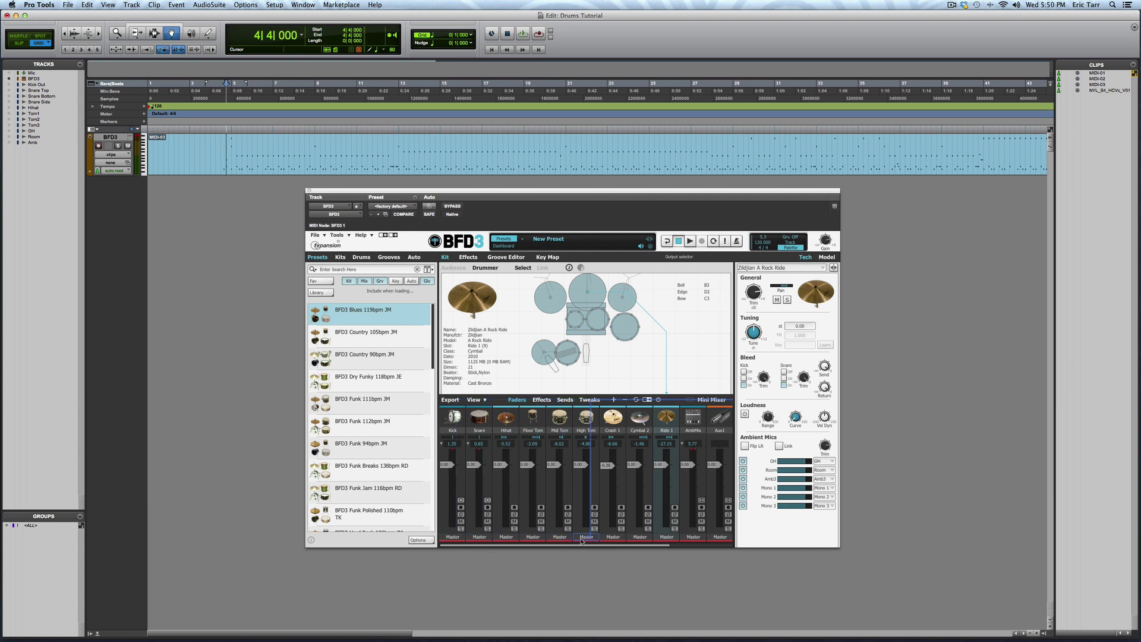
Step: Back in the Mix window, expand BFD3's Kick strip into Kick In, Kick Out and Kick Sub
{"action": "scroll", "coordinate": [683, 493], "scroll_direction": "right", "scroll_amount": 3}
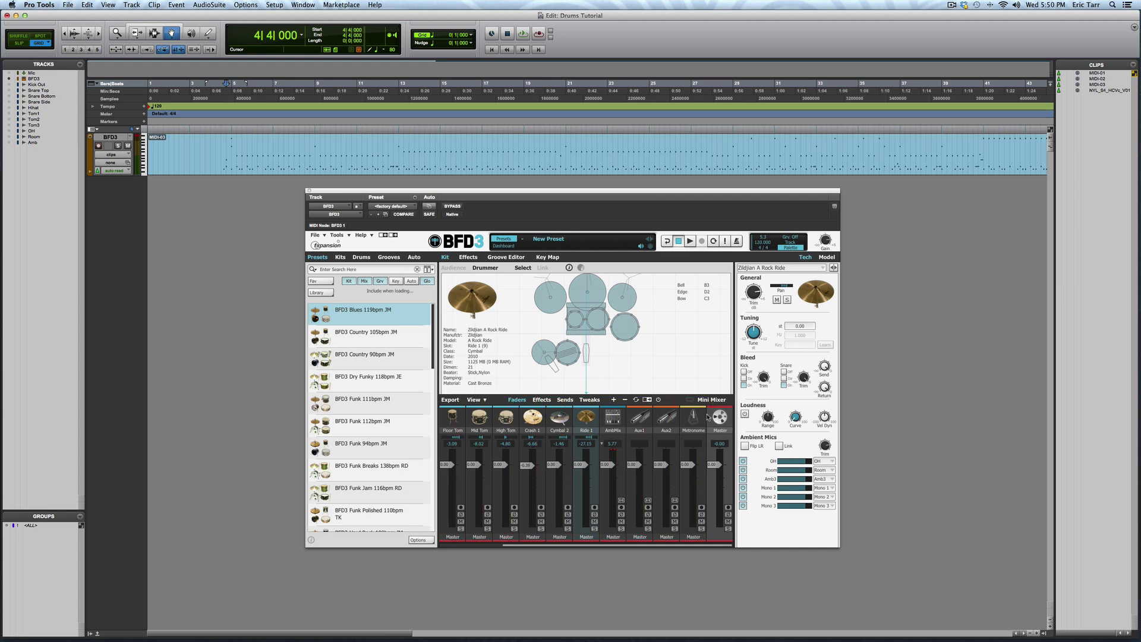
{"action": "key", "text": "super+equal"}
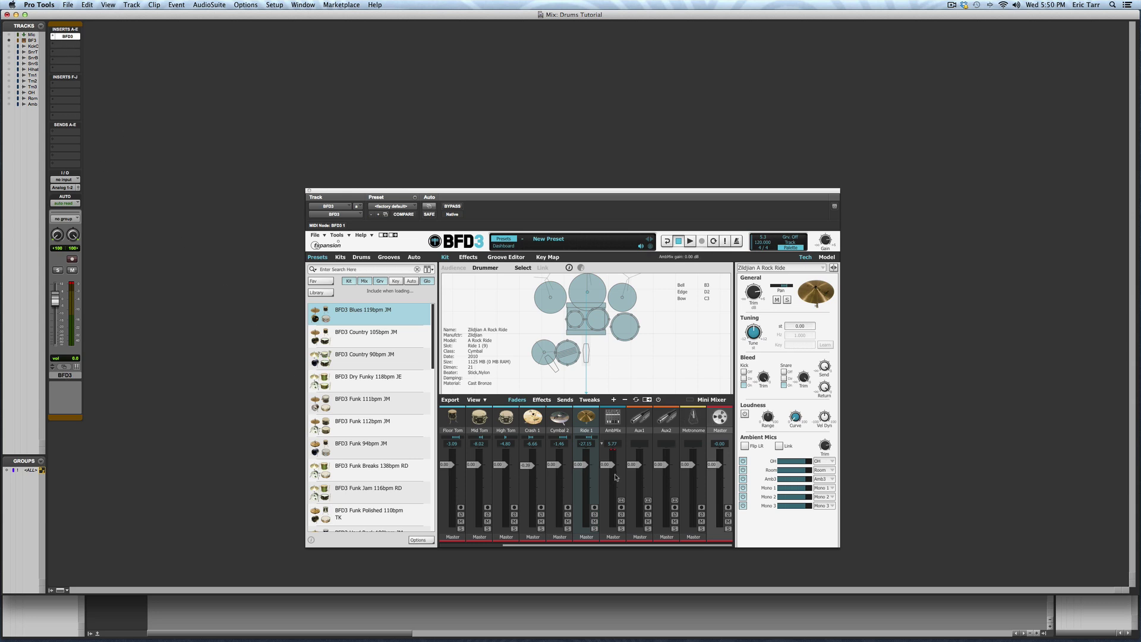
{"action": "scroll", "coordinate": [625, 472], "scroll_direction": "left", "scroll_amount": 3}
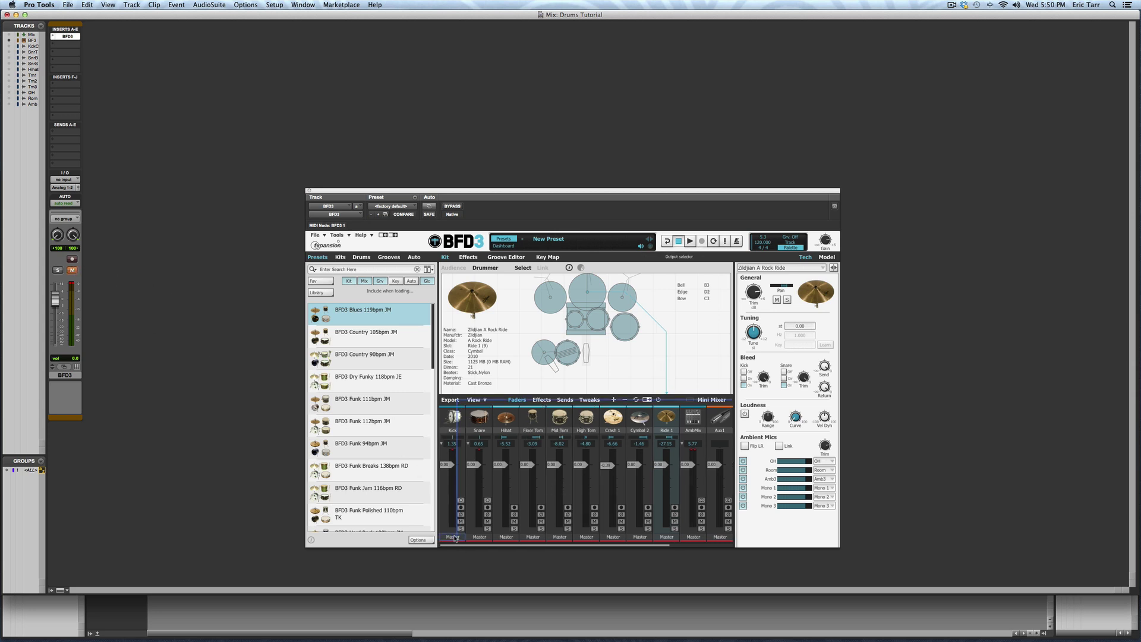
{"action": "left_click", "coordinate": [441, 444]}
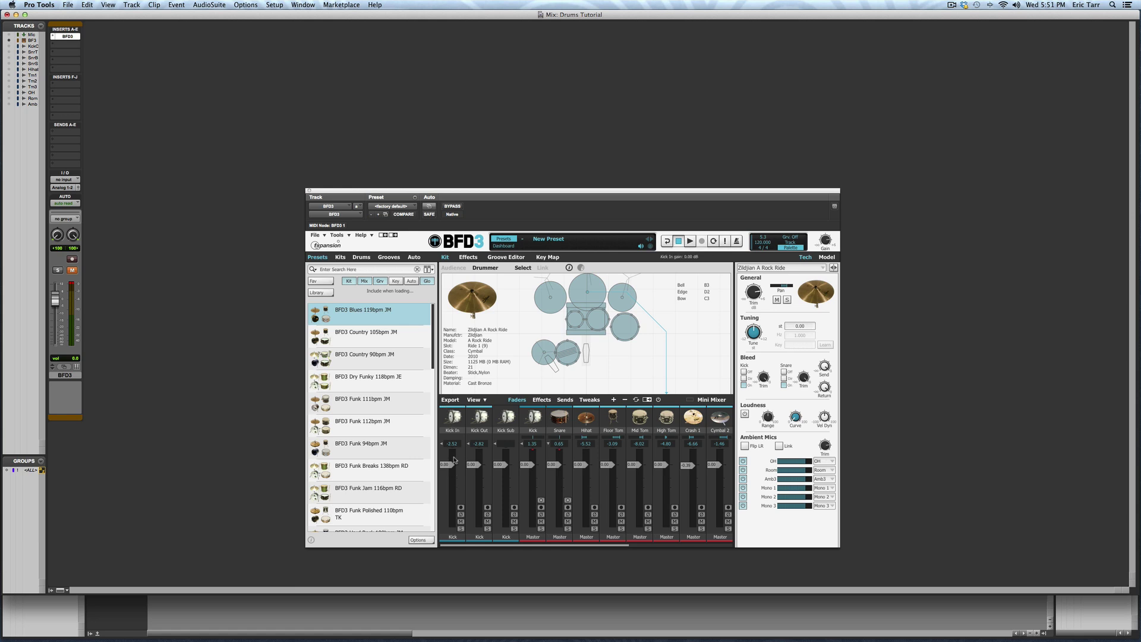
Step: Create one mono audio track whose input is plug-in BFD3 output BFD3m01
{"action": "key", "text": "super+shift+n"}
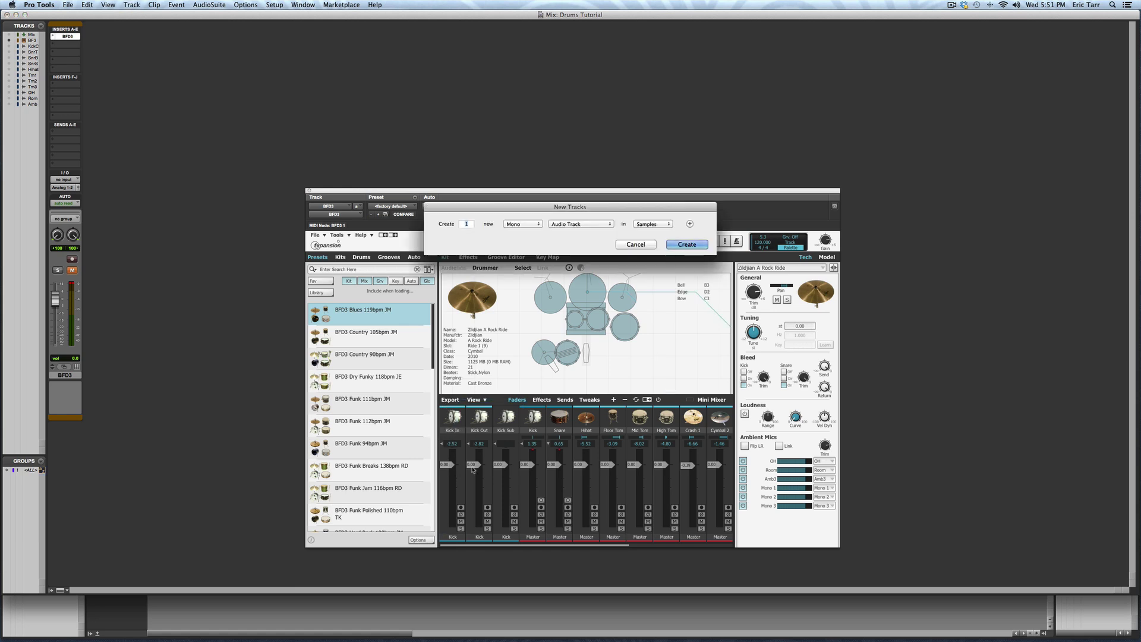
{"action": "left_click", "coordinate": [686, 244]}
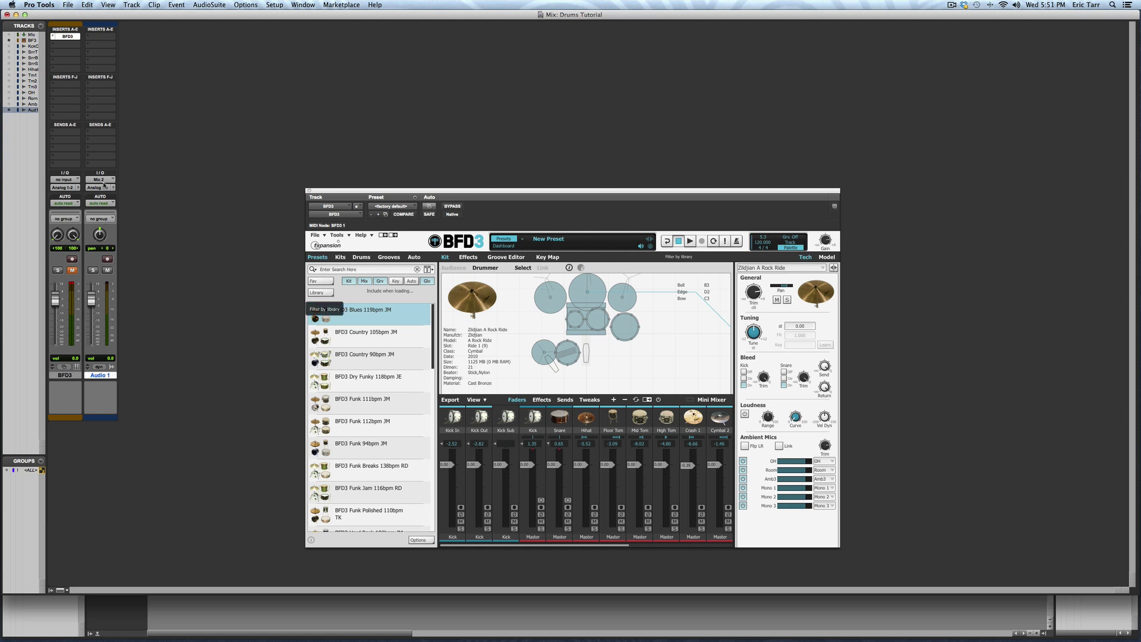
{"action": "left_click", "coordinate": [98, 180]}
{"action": "mouse_move", "coordinate": [116, 194]}
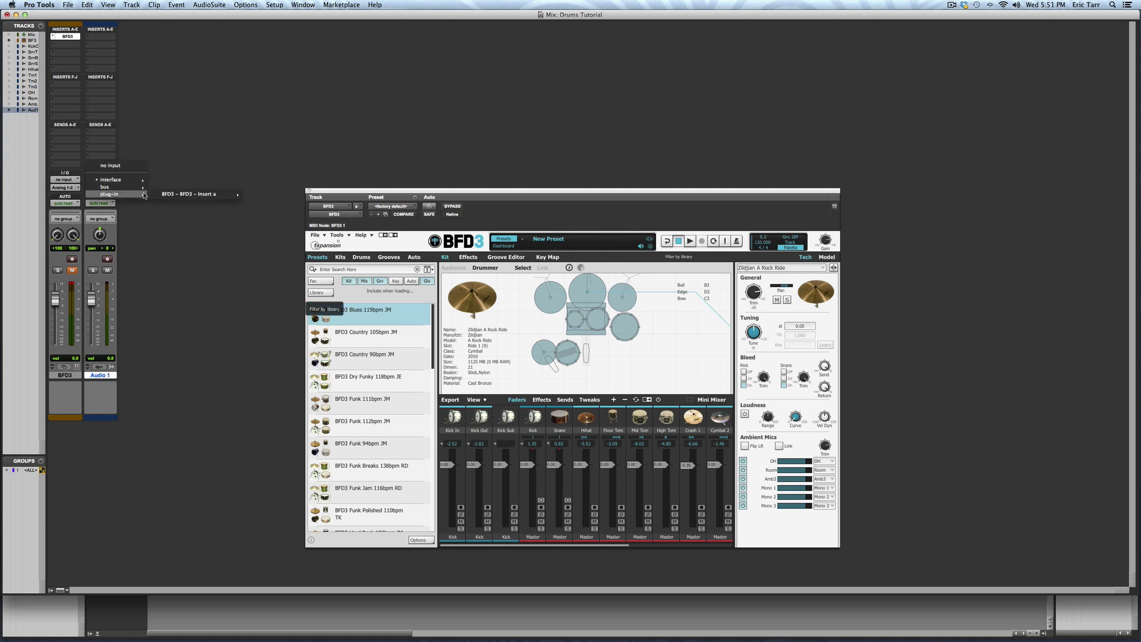
{"action": "mouse_move", "coordinate": [196, 194]}
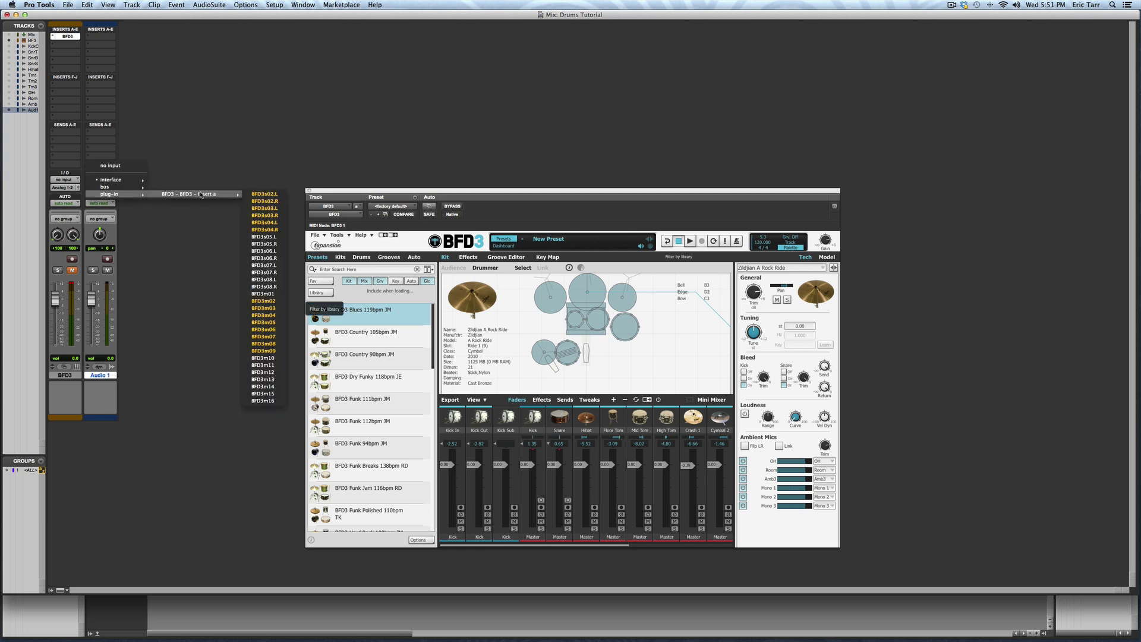
{"action": "left_click", "coordinate": [278, 294]}
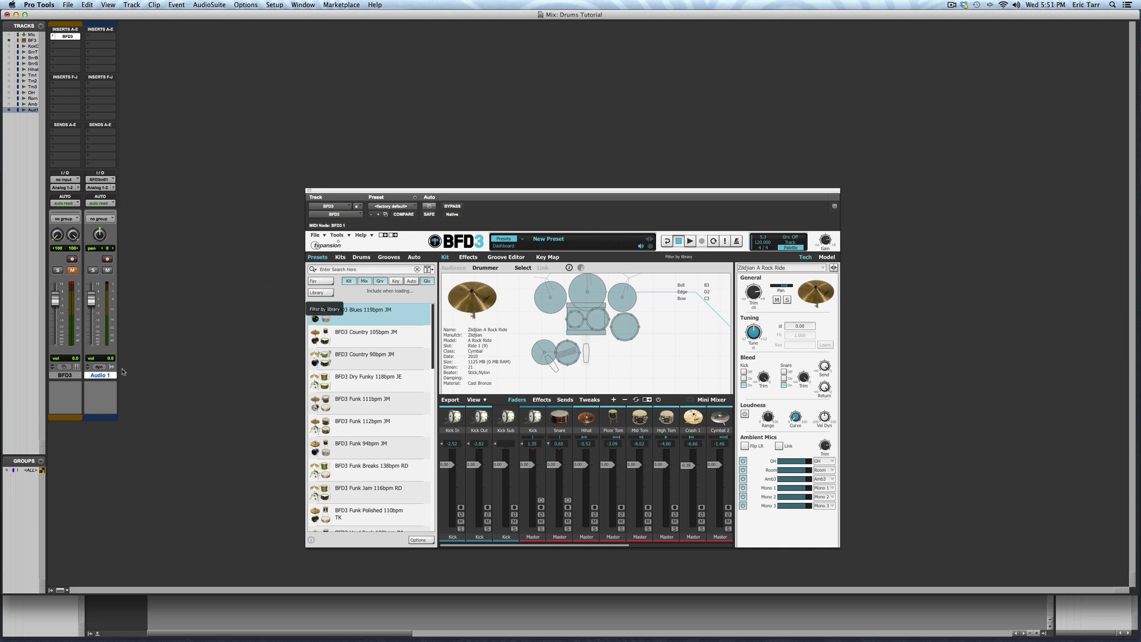
Step: Route BFD3's Kick In output to Mono 1 and audition the kick to confirm the signal
{"action": "left_click", "coordinate": [453, 537]}
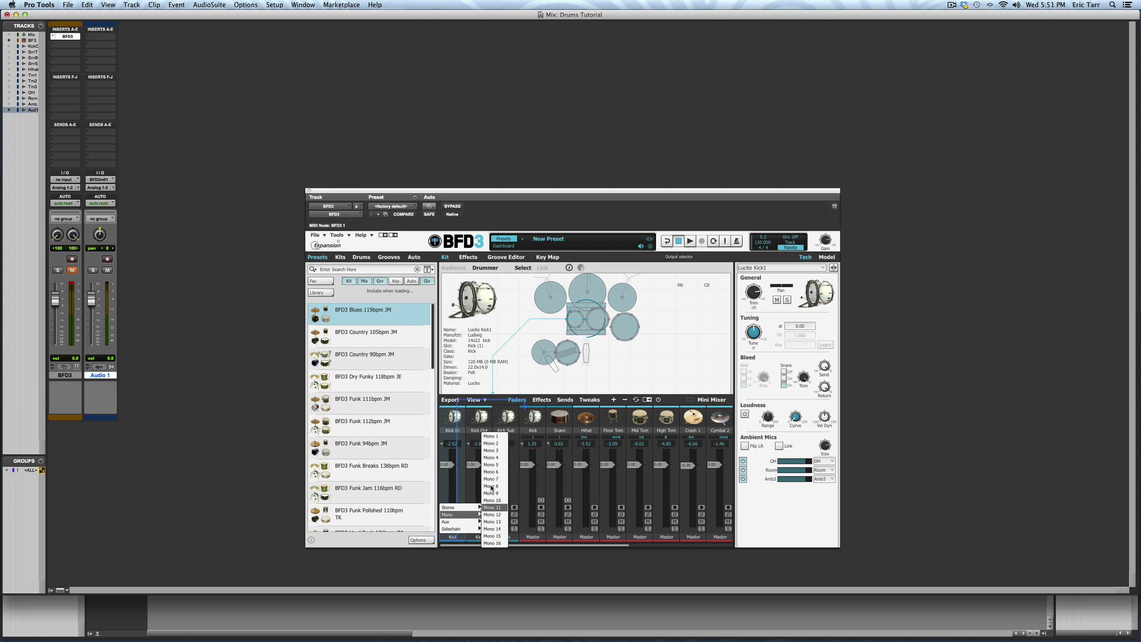
{"action": "left_click", "coordinate": [497, 439]}
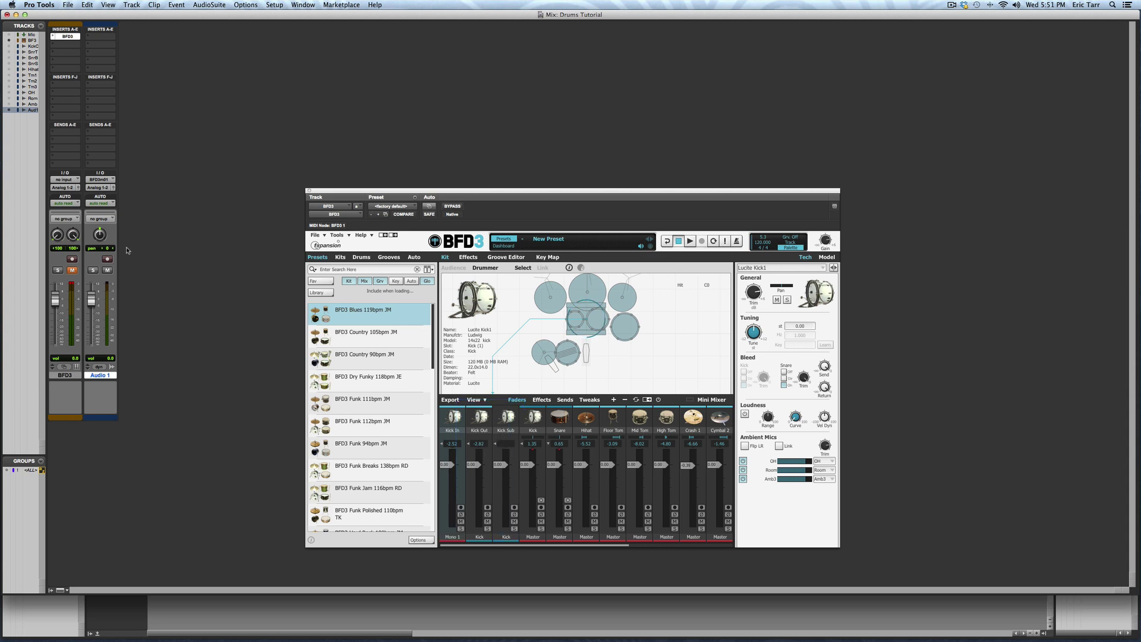
{"action": "left_click", "coordinate": [587, 351]}
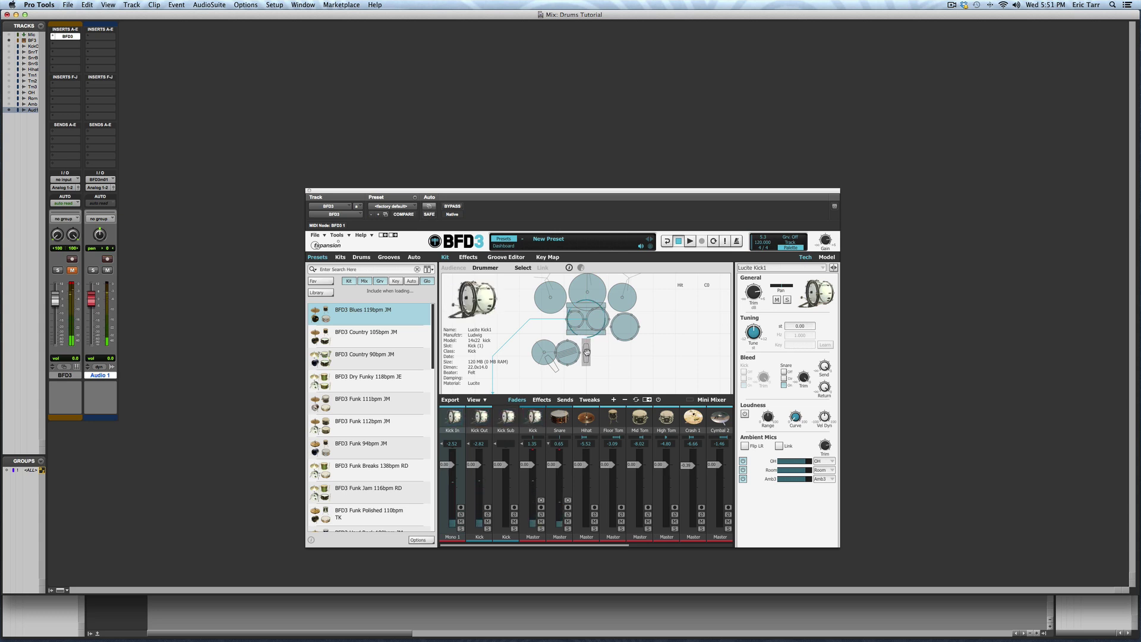
{"action": "left_click", "coordinate": [586, 352]}
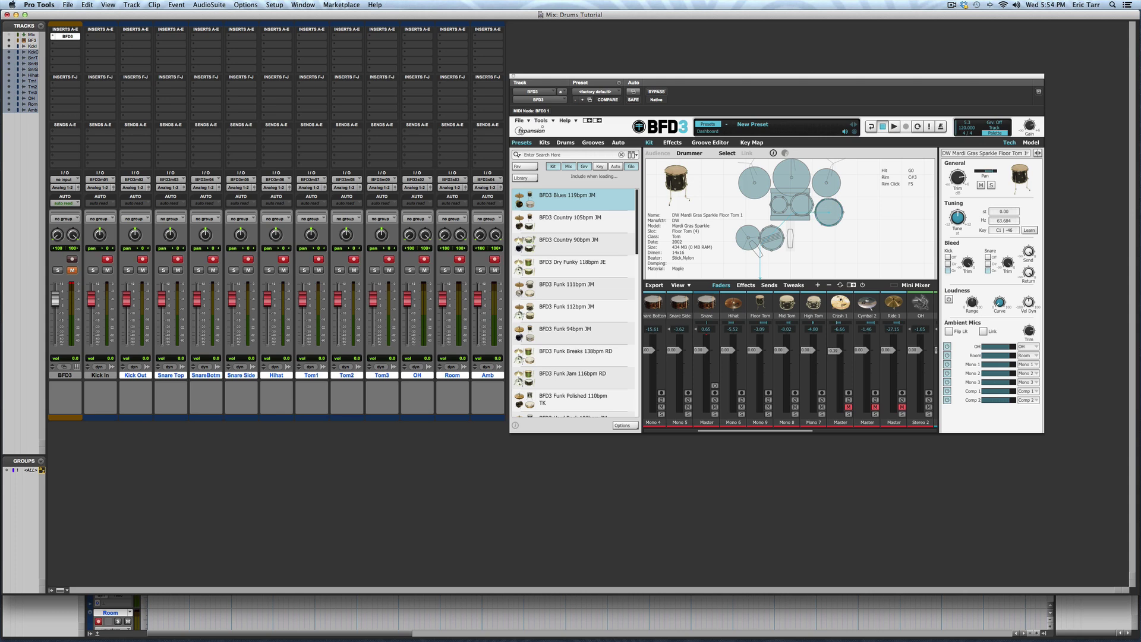
Step: Record the drum performance onto all armed mic tracks starting from 4|2|000 in the Edit window
{"action": "key", "text": "super+shift+2"}
{"action": "key", "text": "super+equal"}
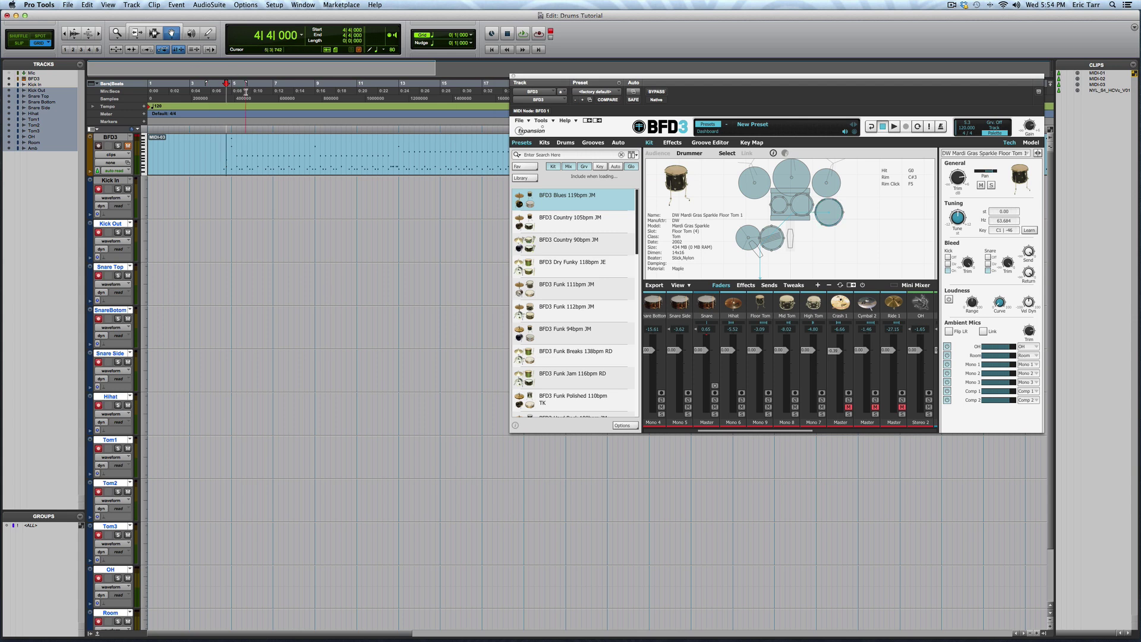
{"action": "left_click", "coordinate": [218, 93]}
{"action": "left_click", "coordinate": [523, 34]}
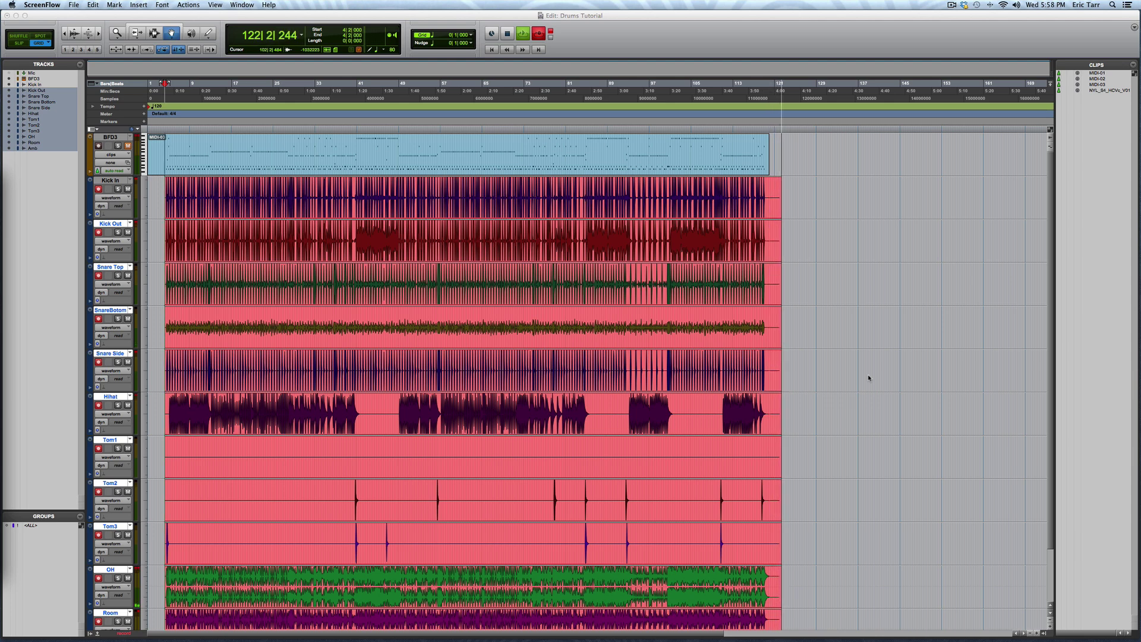
Step: Stop recording, leaving clips like Kick Out_01 and Snare Top_01 on every drum track
{"action": "scroll", "coordinate": [868, 377], "scroll_direction": "down", "scroll_amount": 3}
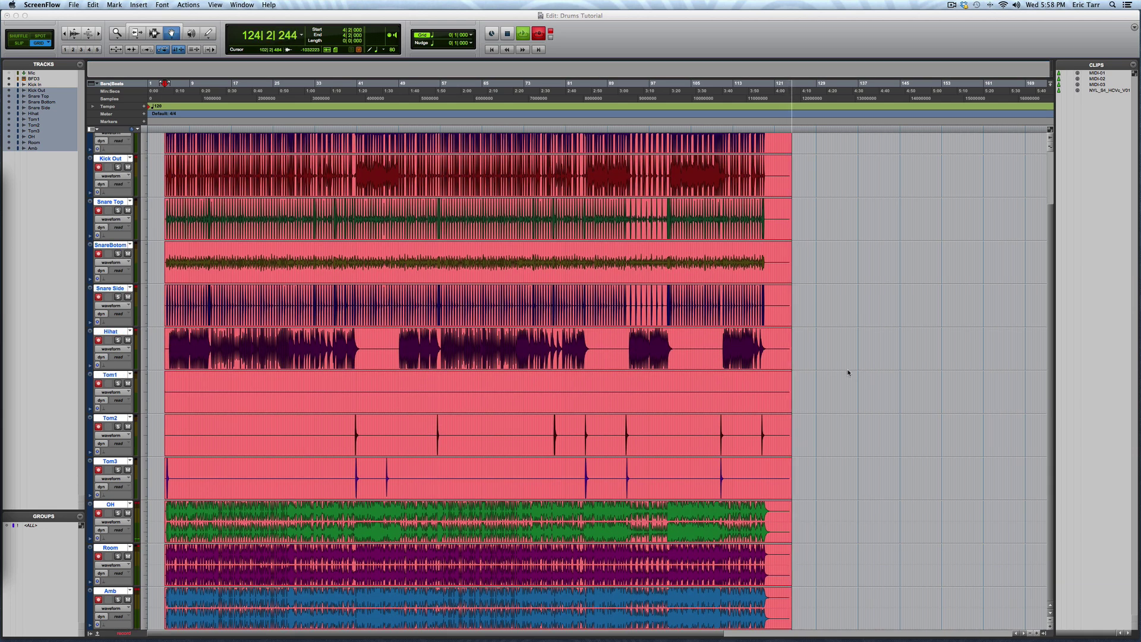
{"action": "left_click", "coordinate": [814, 52]}
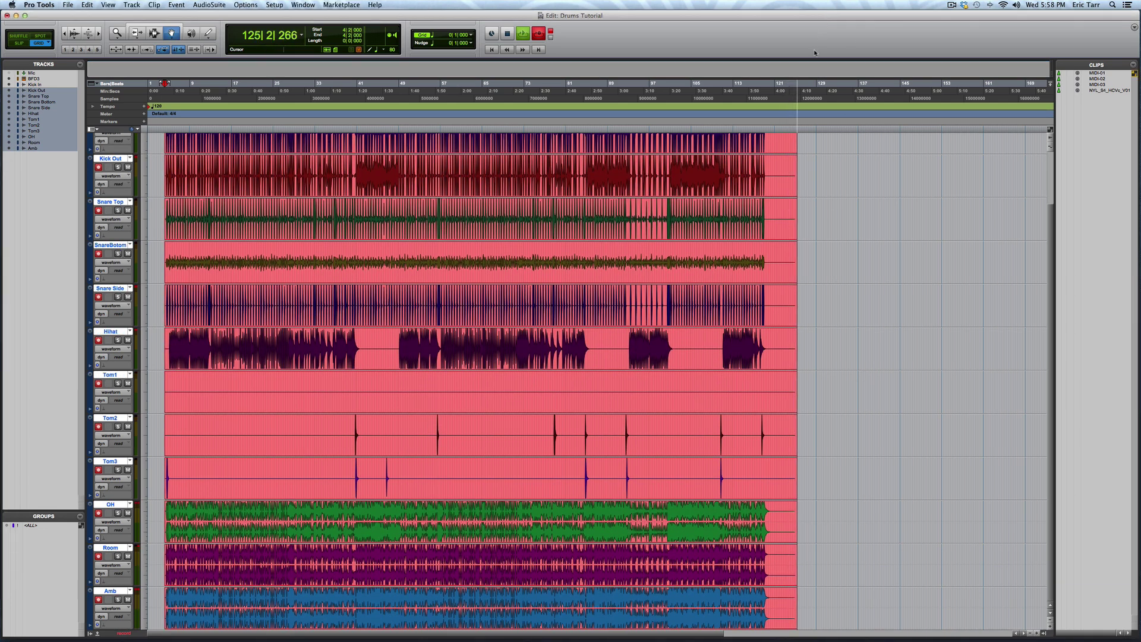
{"action": "key", "text": "space"}
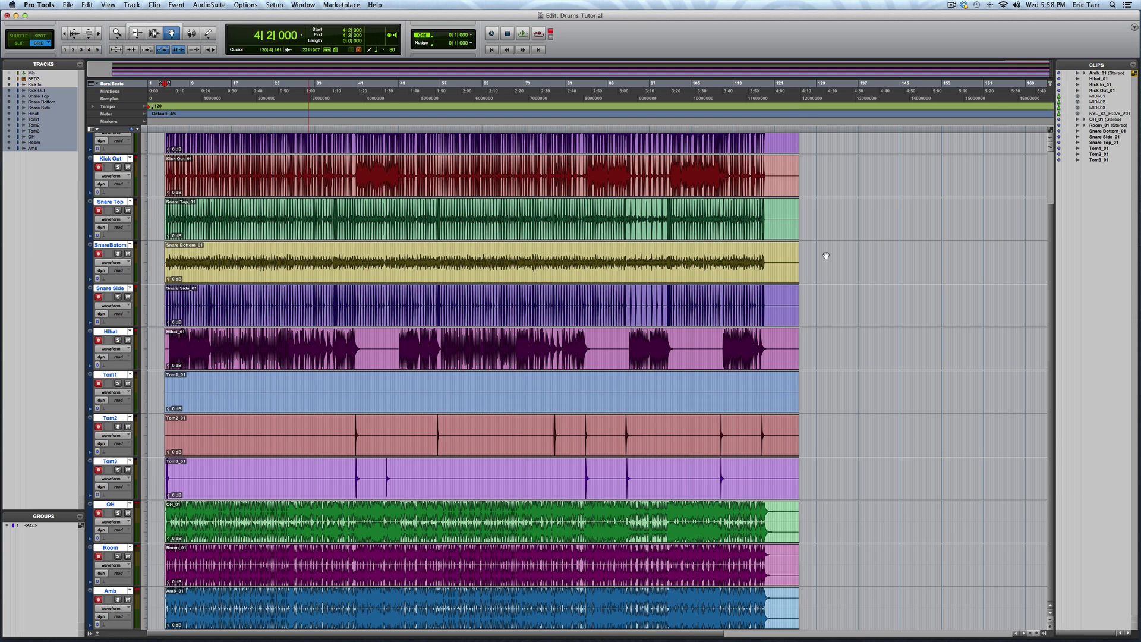
{"action": "scroll", "coordinate": [800, 340], "scroll_direction": "up", "scroll_amount": 2}
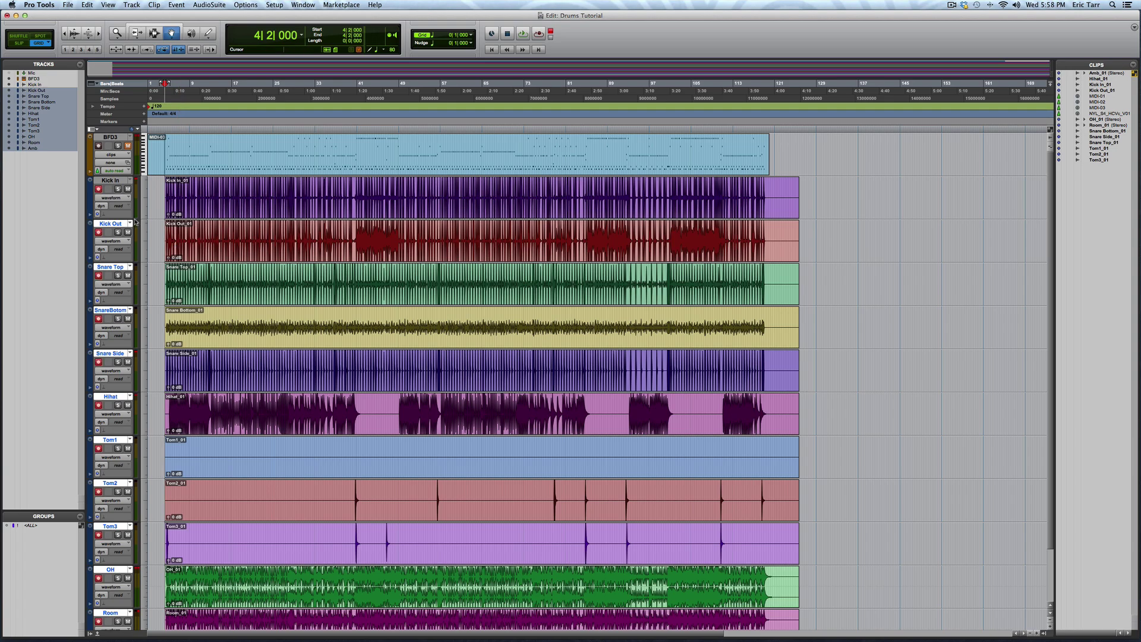
{"action": "scroll", "coordinate": [178, 216], "scroll_direction": "down", "scroll_amount": 3}
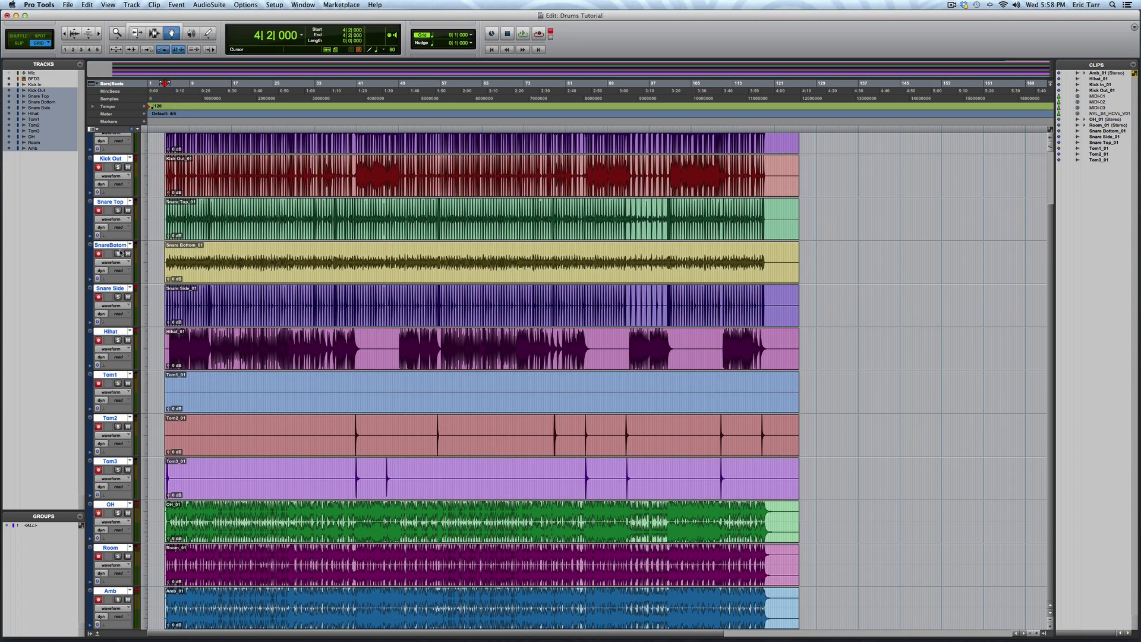